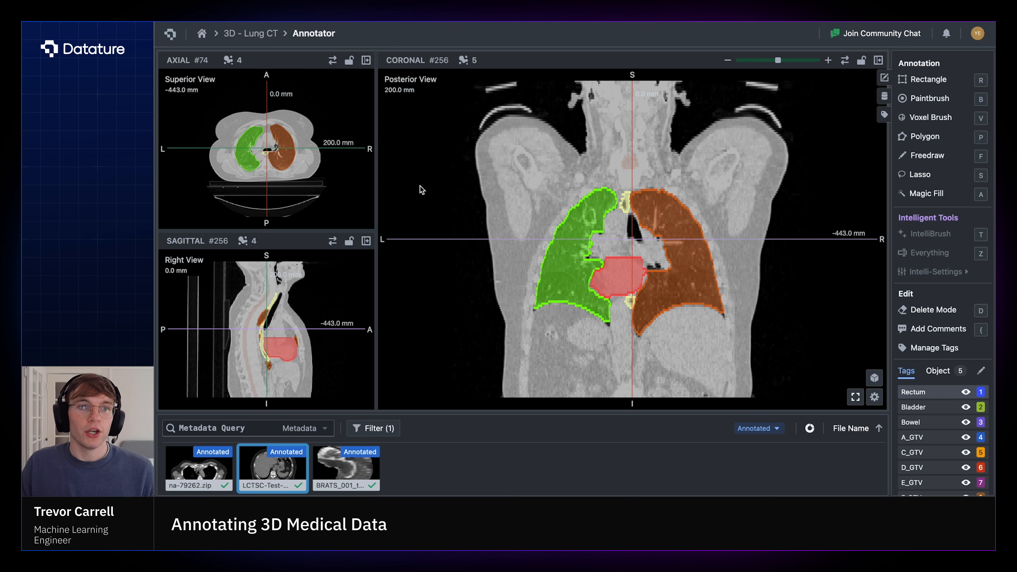
# Try resizing the view panes and moving the sagittal view across the top row, above the axial and coronal views.
pyautogui.moveTo(376, 224); pyautogui.dragTo(410, 135)
pyautogui.moveTo(319, 242); pyautogui.dragTo(444, 104)
pyautogui.moveTo(558, 61); pyautogui.dragTo(338, 66)
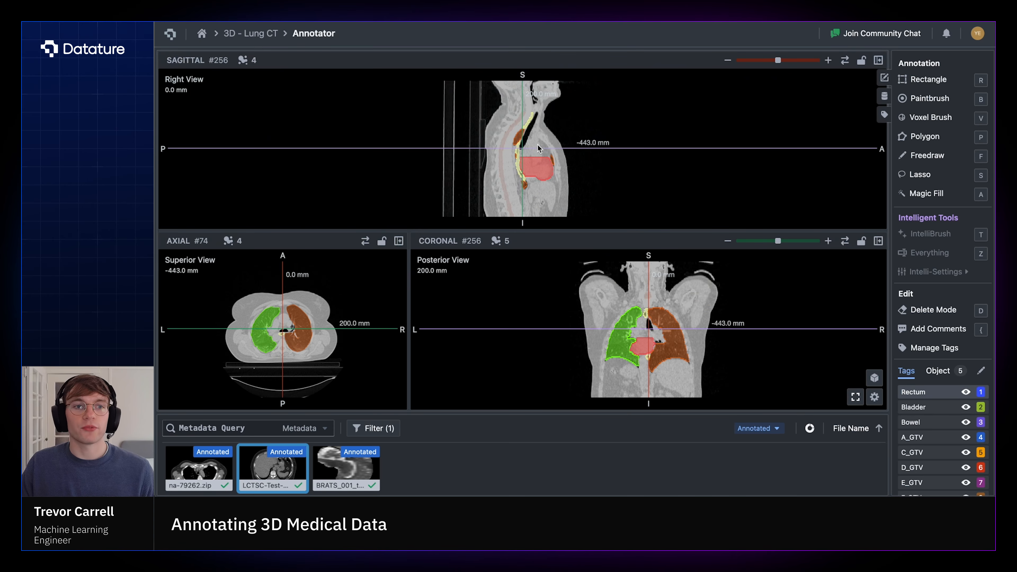
pyautogui.moveTo(349, 239); pyautogui.dragTo(328, 160)
pyautogui.moveTo(573, 240); pyautogui.dragTo(549, 76)
# Enlarge the axial, sagittal and coronal views one after another.
pyautogui.doubleClick(338, 57)
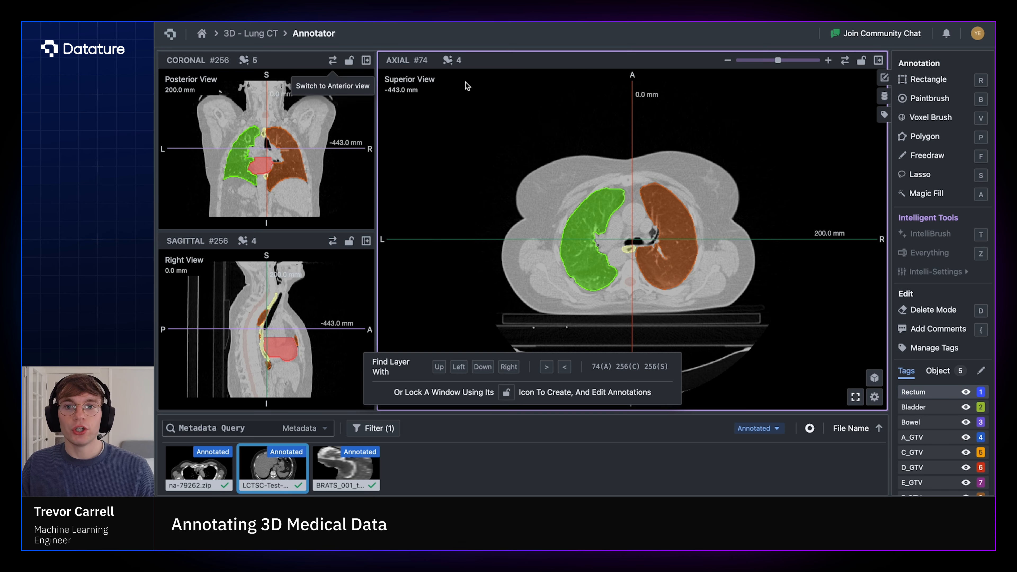
pyautogui.doubleClick(301, 242)
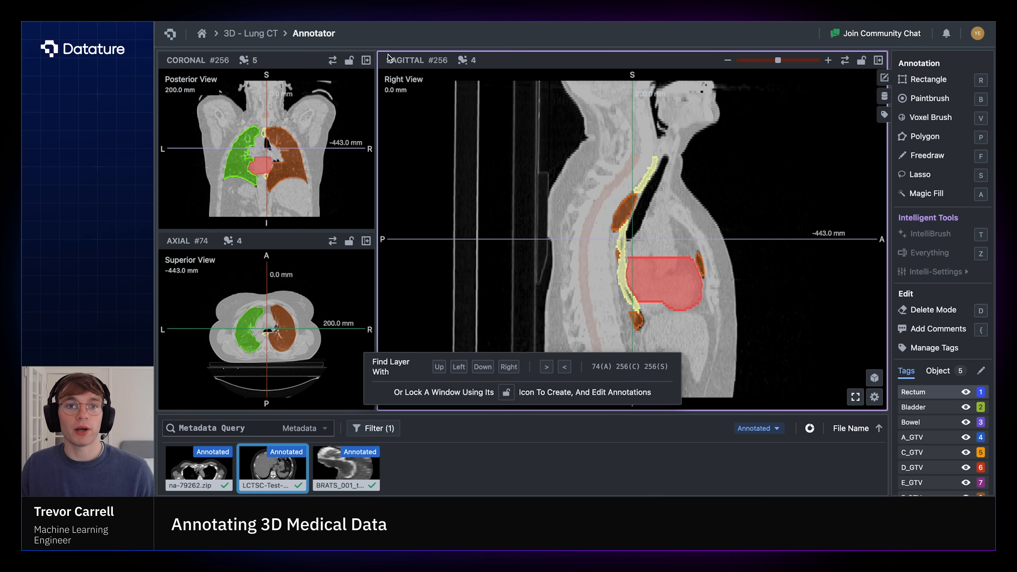
pyautogui.click(367, 61)
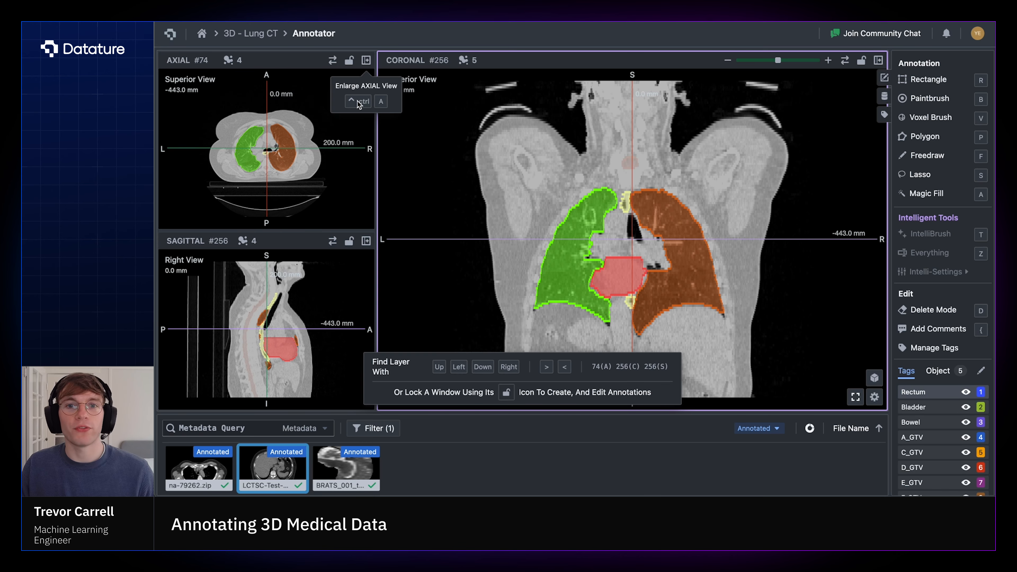
# Switch the coronal, axial and sagittal views to their opposite viewing directions and back.
pyautogui.click(844, 60)
pyautogui.click(845, 60)
pyautogui.click(333, 60)
pyautogui.click(332, 61)
pyautogui.click(332, 241)
pyautogui.click(333, 241)
# Browse the coronal slices, stopping at slice 290, and move the crosshair up to axial slice 81.
pyautogui.moveTo(599, 215)
pyautogui.scroll(-8, 646, 228)
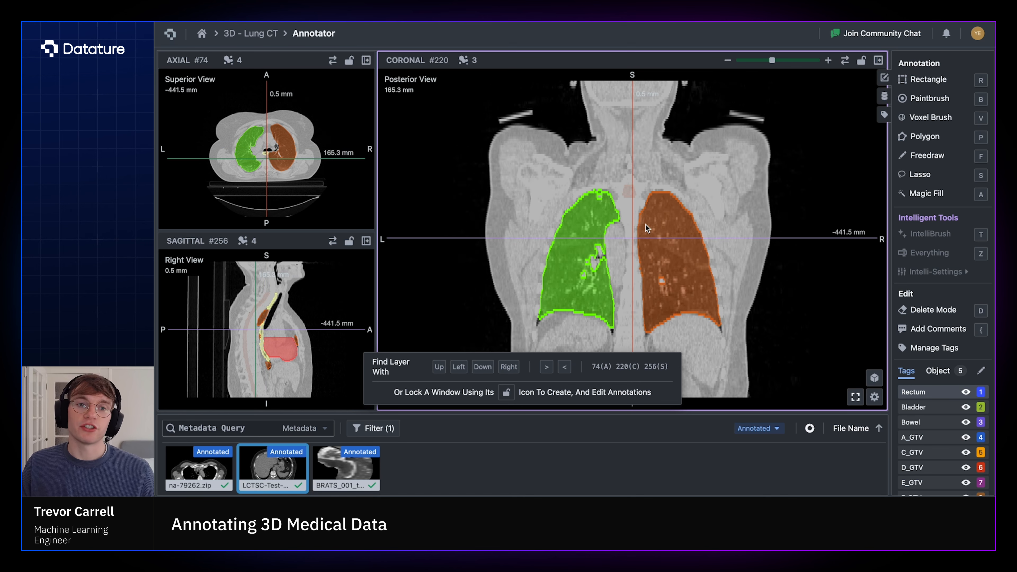
pyautogui.scroll(8, 646, 228)
pyautogui.moveTo(778, 61)
pyautogui.mouseDown()
pyautogui.moveTo(790, 62)
pyautogui.moveTo(780, 61)
pyautogui.mouseUp()
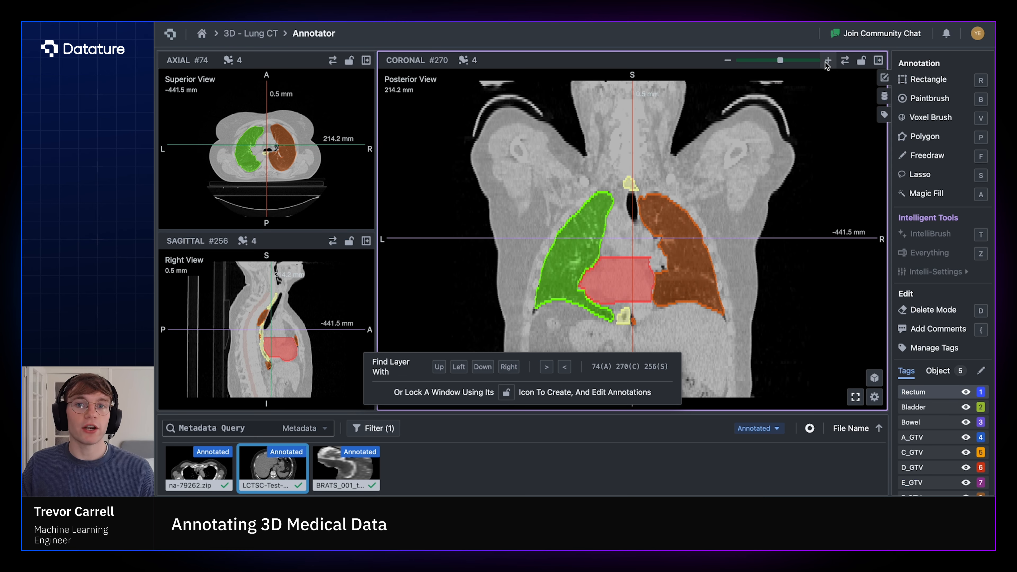
pyautogui.click(828, 61)
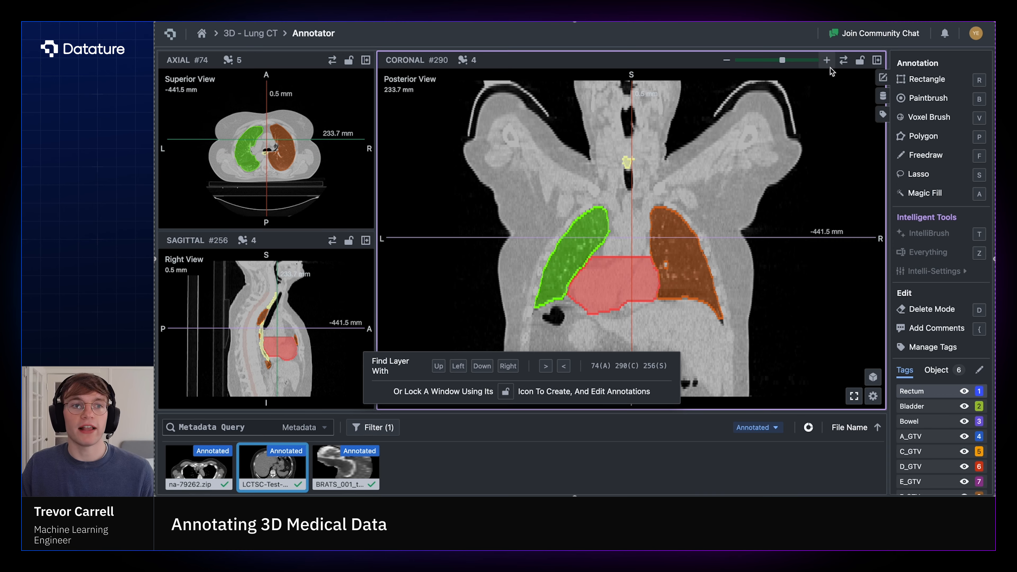
pyautogui.click(631, 240)
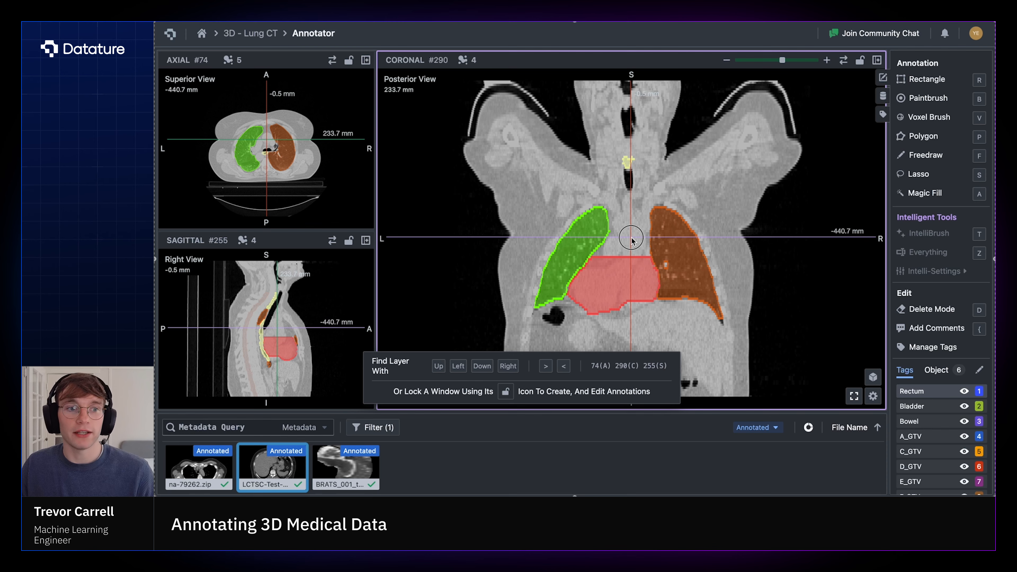
pyautogui.moveTo(632, 240)
pyautogui.mouseDown()
pyautogui.moveTo(631, 227)
pyautogui.moveTo(632, 237)
pyautogui.mouseUp()
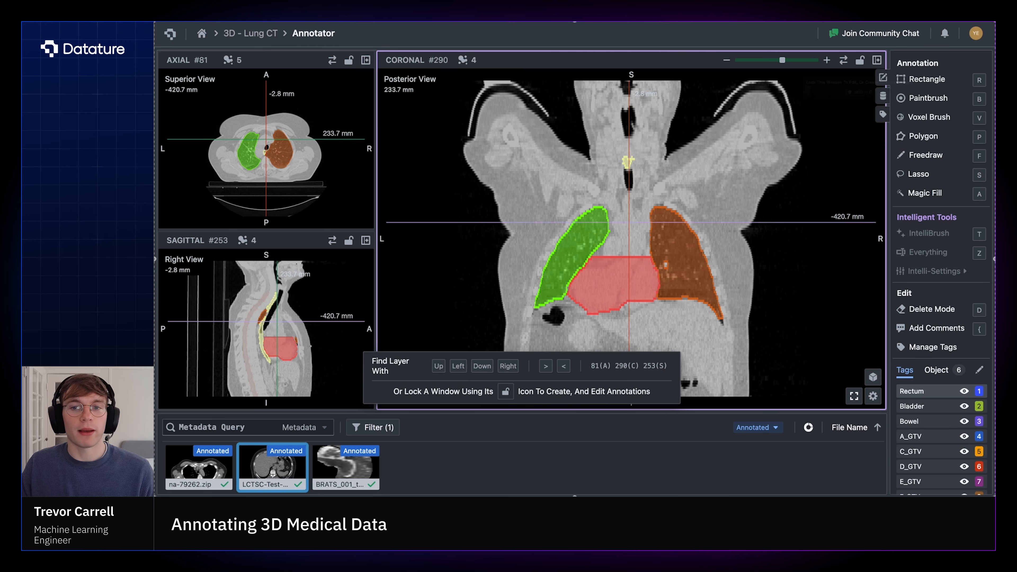
# Lock the coronal view for annotation, zoom in on the shoulder and reset the view.
pyautogui.click(860, 60)
pyautogui.scroll(3, 726, 179)
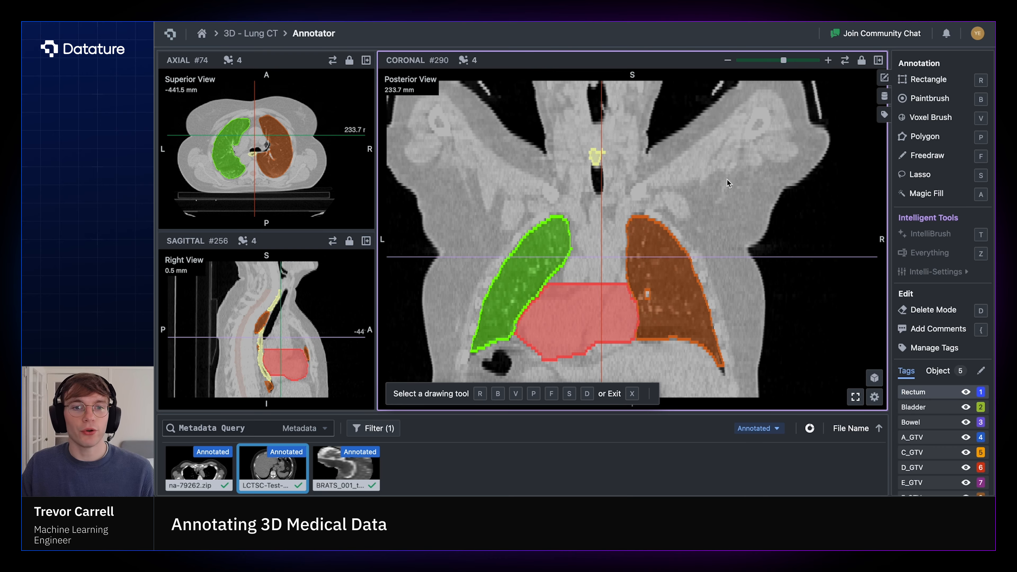
pyautogui.scroll(10, 708, 174)
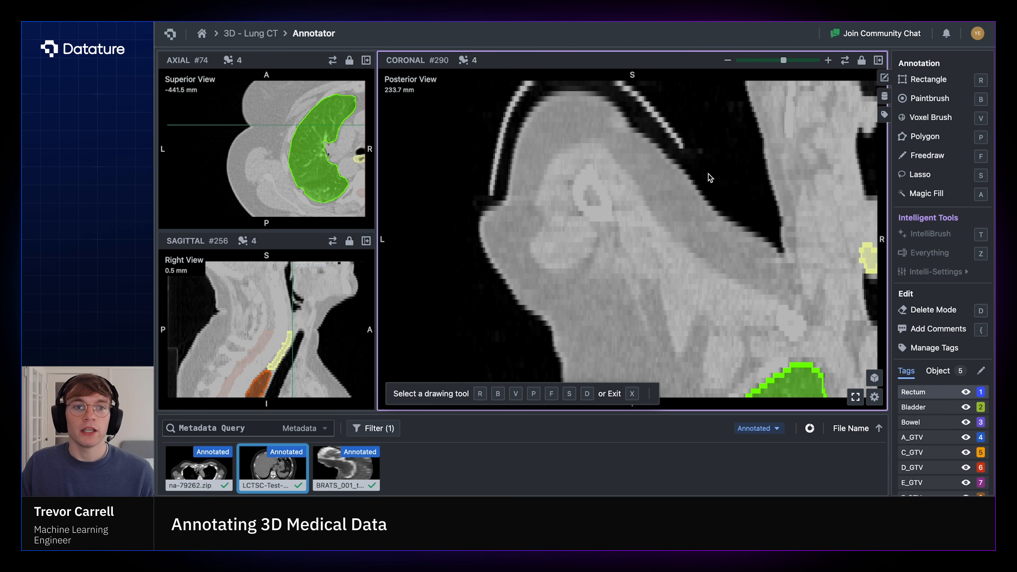
pyautogui.click(856, 397)
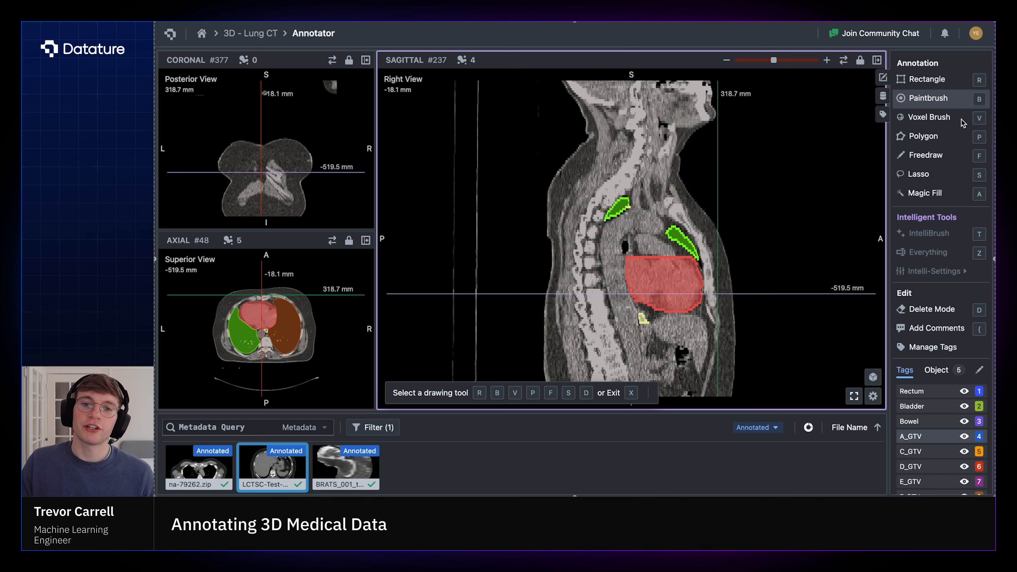
# Try the Paintbrush at several radius sizes and paint an A_GTV region over the lower spine in sagittal slice 237.
pyautogui.press('b')
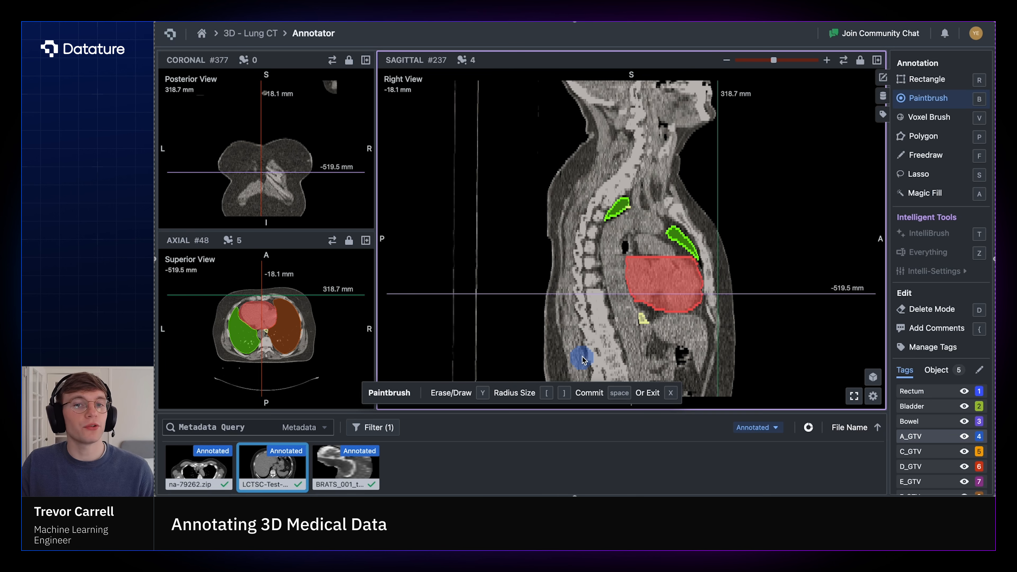
pyautogui.press(']')
pyautogui.press(']')
pyautogui.press(']')
pyautogui.press(']')
pyautogui.press(']')
pyautogui.press('[')
pyautogui.press('[')
pyautogui.press('[')
pyautogui.press('[')
pyautogui.press('[')
pyautogui.press('[')
pyautogui.press('[')
pyautogui.press('[')
pyautogui.press('[')
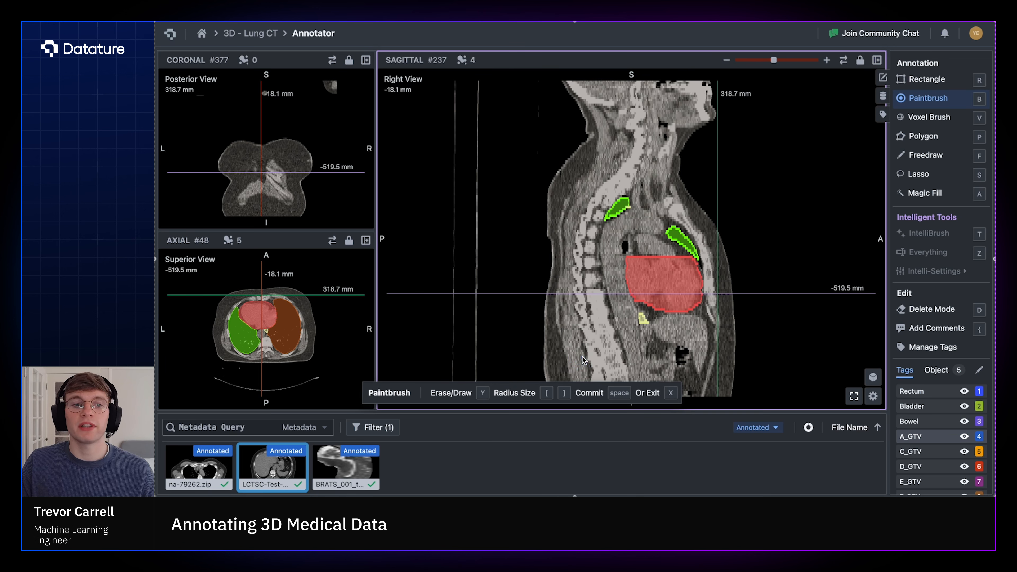
pyautogui.press(']')
pyautogui.press(']')
pyautogui.press(']')
pyautogui.press(']')
pyautogui.press(']')
pyautogui.press(']')
pyautogui.moveTo(608, 318)
pyautogui.mouseDown()
pyautogui.moveTo(601, 336)
pyautogui.moveTo(614, 348)
pyautogui.mouseUp()
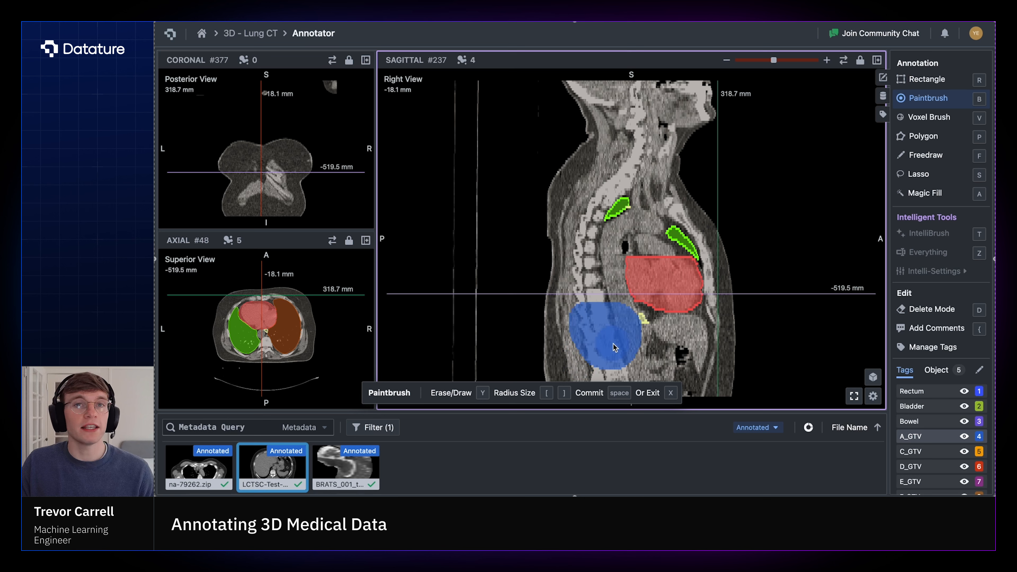
# Try a Voxel Brush stroke on the front body wall and a Lasso selection at the heart, discarding both.
pyautogui.click(926, 119)
pyautogui.moveTo(719, 301)
pyautogui.mouseDown()
pyautogui.moveTo(719, 335)
pyautogui.moveTo(719, 317)
pyautogui.mouseUp()
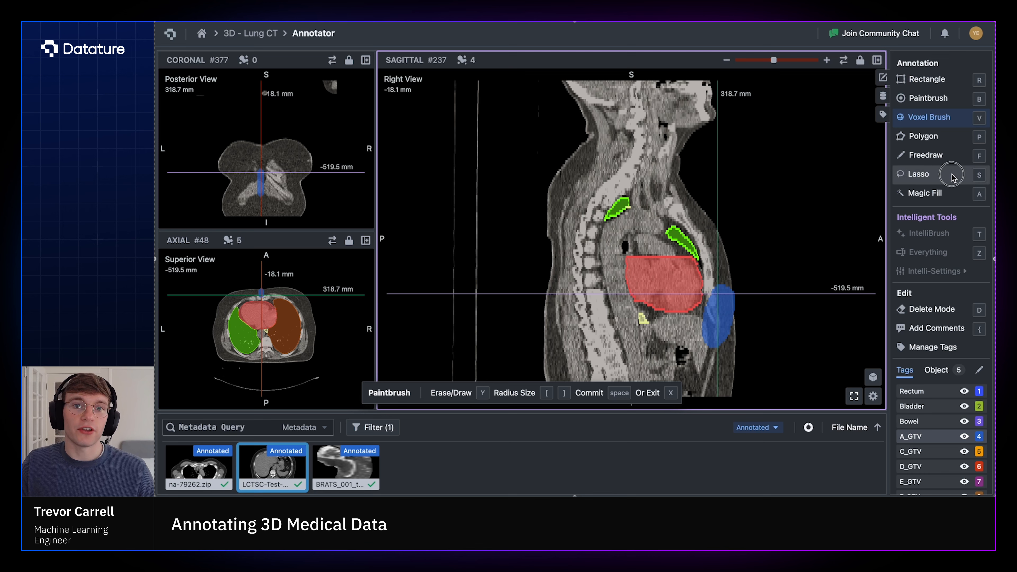
pyautogui.moveTo(626, 254)
pyautogui.mouseDown()
pyautogui.moveTo(624, 241)
pyautogui.moveTo(622, 253)
pyautogui.mouseUp()
pyautogui.press('x')
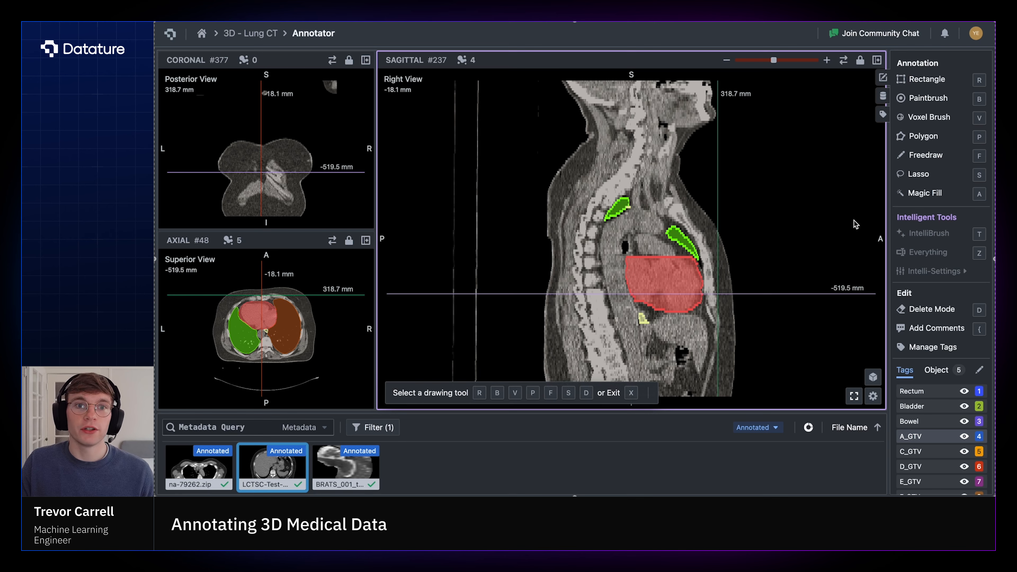
# Annotate the spine as A_GTV in sagittal slice 237 with Magic Fill, clean up its holes and commit it.
pyautogui.click(923, 194)
pyautogui.moveTo(624, 176); pyautogui.dragTo(605, 219)
pyautogui.press('space')
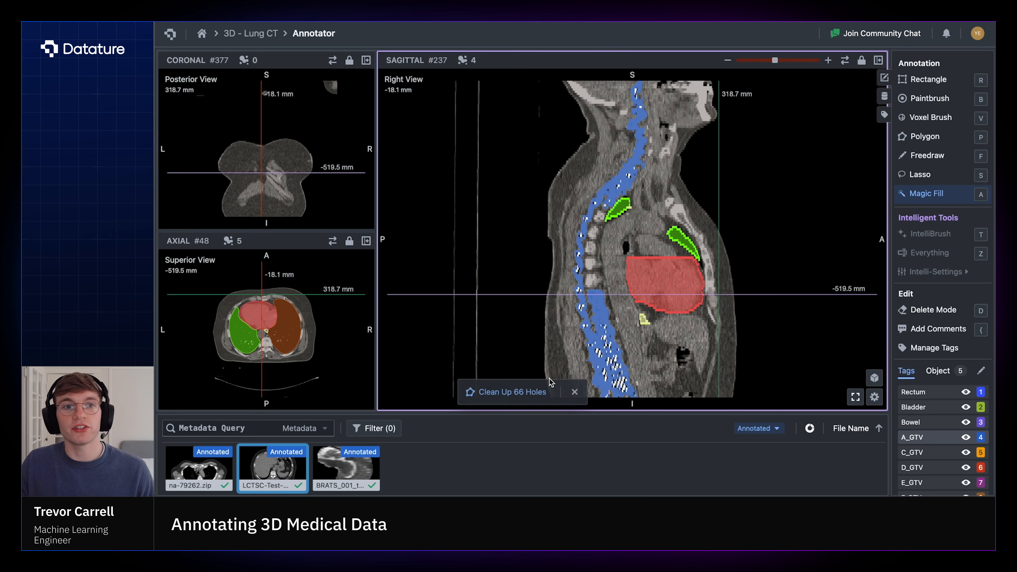
pyautogui.click(538, 392)
pyautogui.press('space')
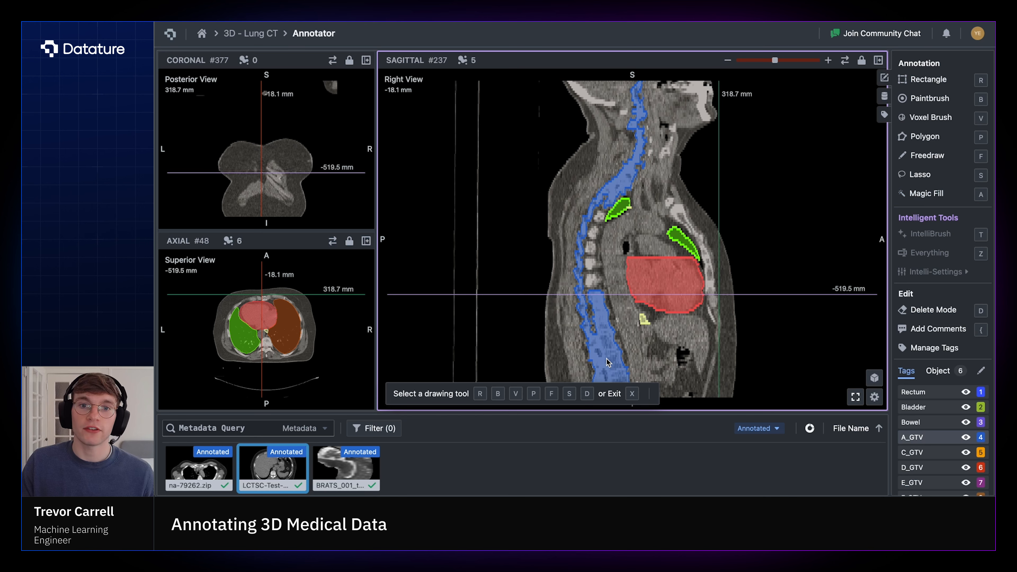
# Activate Delete Mode, and set the Lasso prediction range to 500 pixels and the Magic Fill cleanup threshold to 8.
pyautogui.press('d')
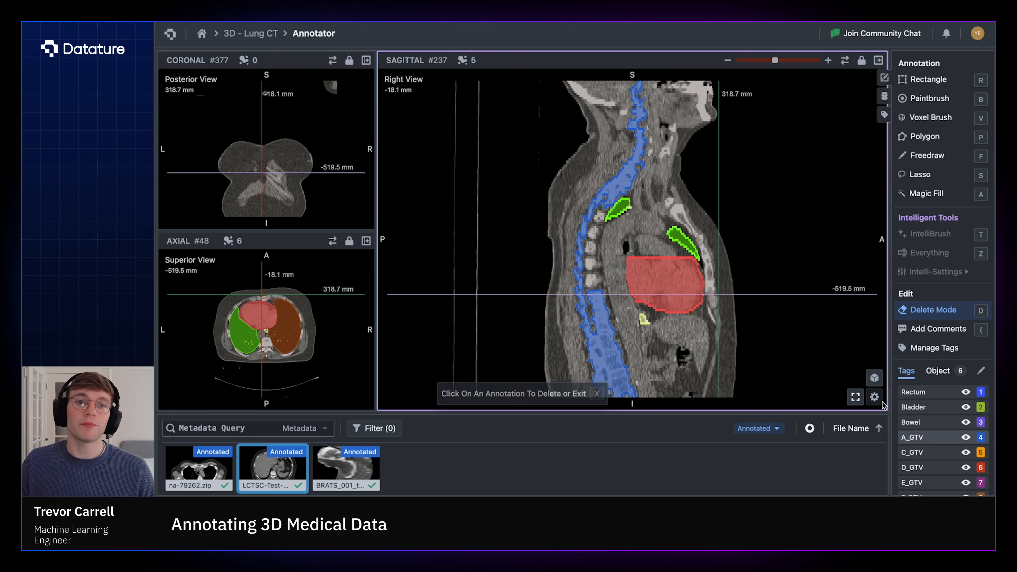
pyautogui.click(875, 396)
pyautogui.moveTo(803, 89); pyautogui.dragTo(797, 89)
pyautogui.moveTo(796, 143); pyautogui.dragTo(819, 143)
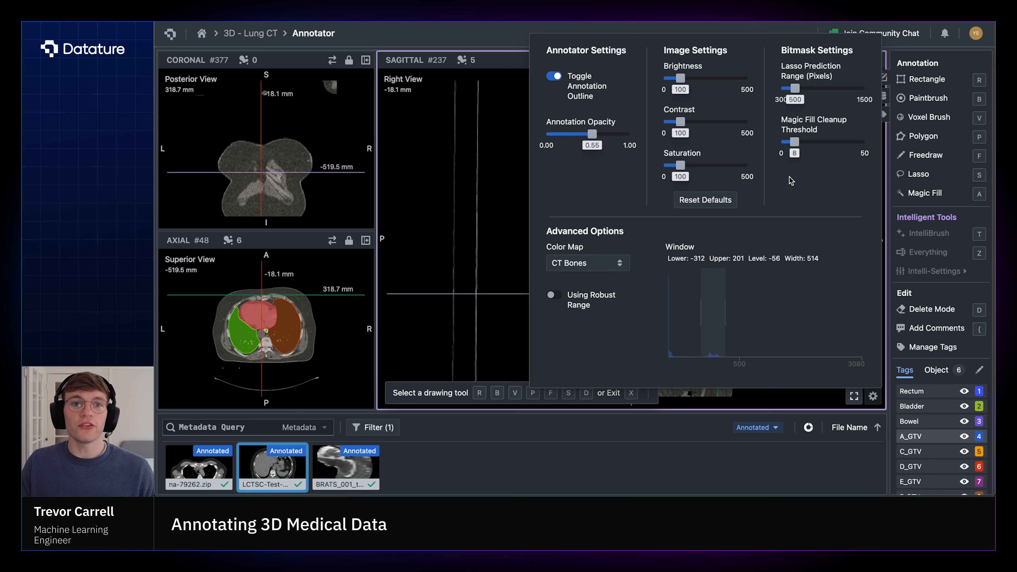
pyautogui.click(875, 397)
# Add a comment on the scan that mentions a teammate and reads "this should be annotated".
pyautogui.click(936, 329)
pyautogui.click(687, 329)
pyautogui.write('@ye')
pyautogui.press('Return')
pyautogui.write('this should be annotated')
pyautogui.press('super+Return')
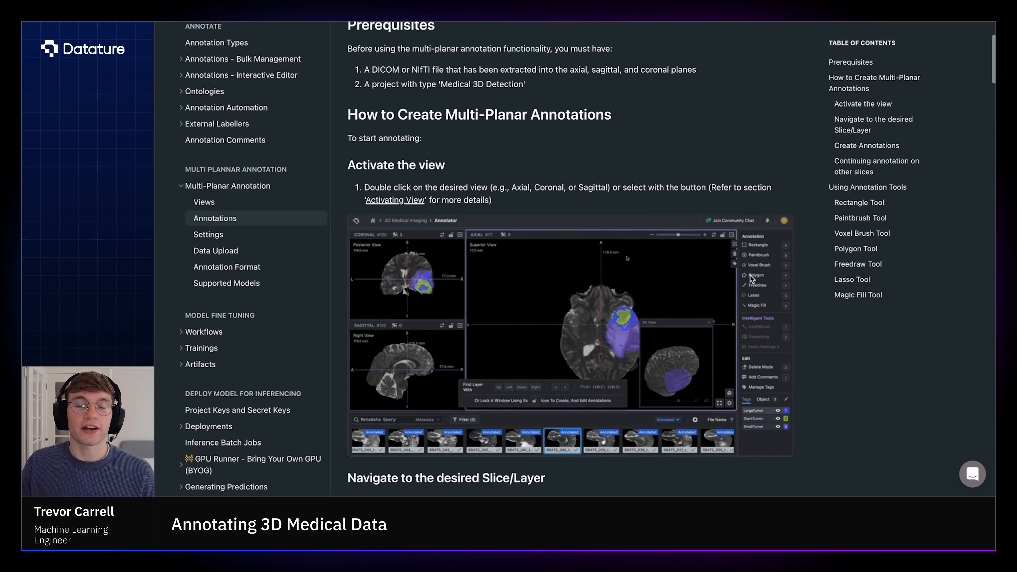
# Read through the multi-planar annotation documentation on creating annotations and using the tools.
pyautogui.scroll(-10, 568, 260)
pyautogui.scroll(-12, 511, 236)
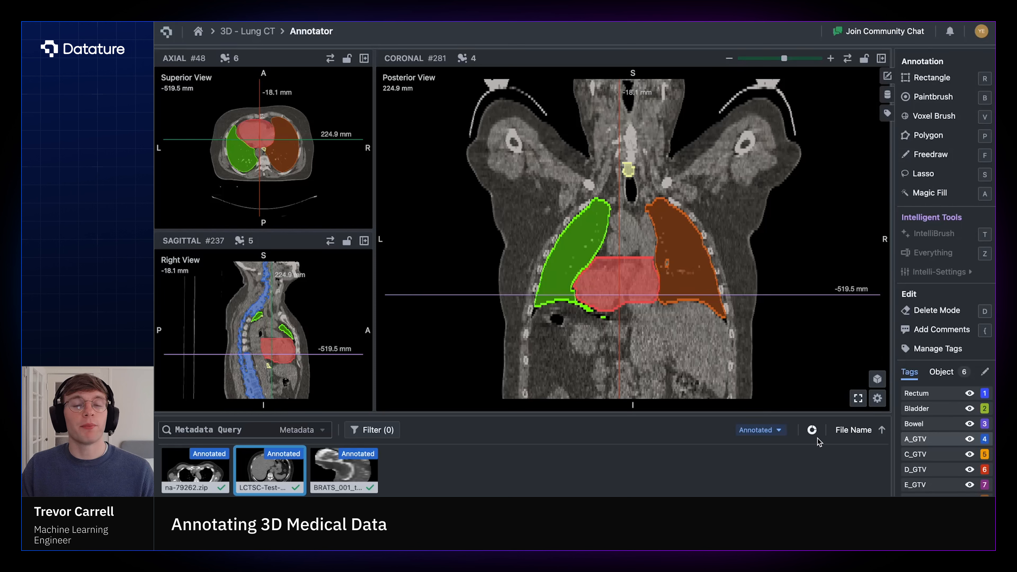
# Try the annotation outline toggle, leaving it on, and set the annotation opacity to 0.84.
pyautogui.click(877, 399)
pyautogui.click(555, 76)
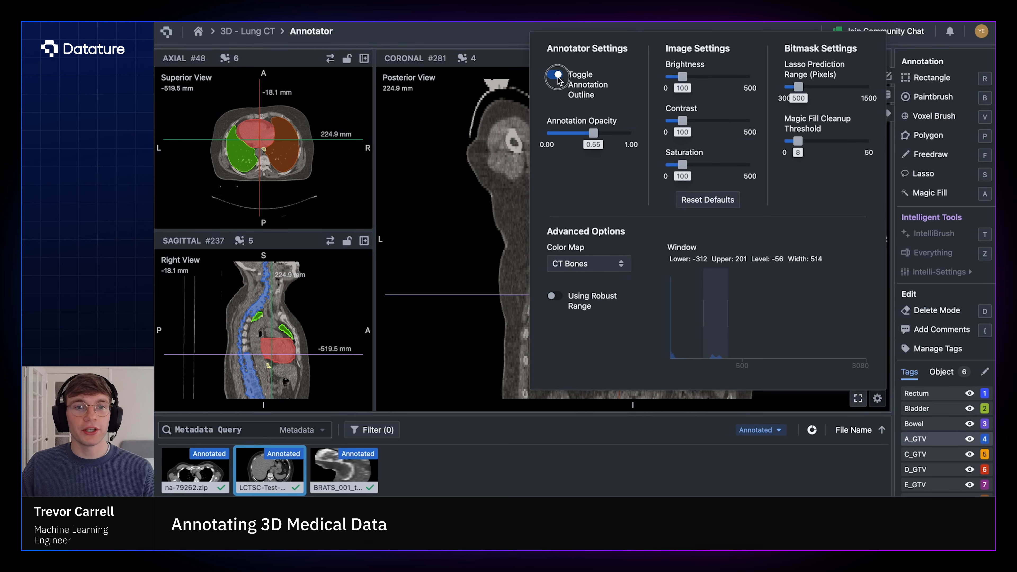
pyautogui.moveTo(595, 138)
pyautogui.mouseDown()
pyautogui.moveTo(549, 136)
pyautogui.moveTo(619, 136)
pyautogui.mouseUp()
# Try image brightness 150, contrast 120 and saturation 117, and reset the image settings to their defaults.
pyautogui.moveTo(683, 76)
pyautogui.mouseDown()
pyautogui.moveTo(710, 79)
pyautogui.moveTo(691, 77)
pyautogui.mouseUp()
pyautogui.moveTo(683, 120); pyautogui.dragTo(686, 120)
pyautogui.moveTo(682, 165)
pyautogui.mouseDown()
pyautogui.moveTo(715, 166)
pyautogui.moveTo(687, 169)
pyautogui.mouseUp()
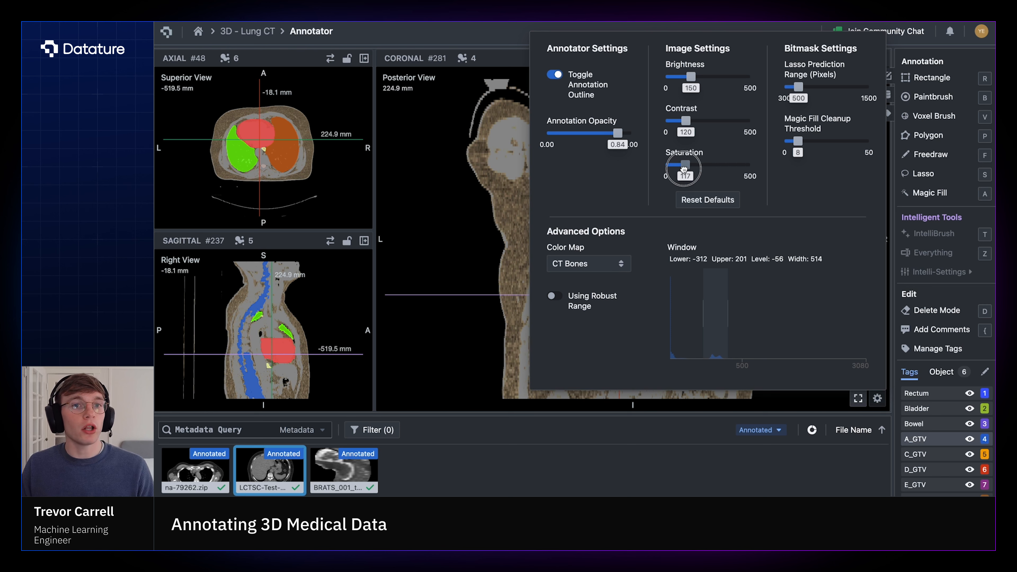
pyautogui.click(692, 200)
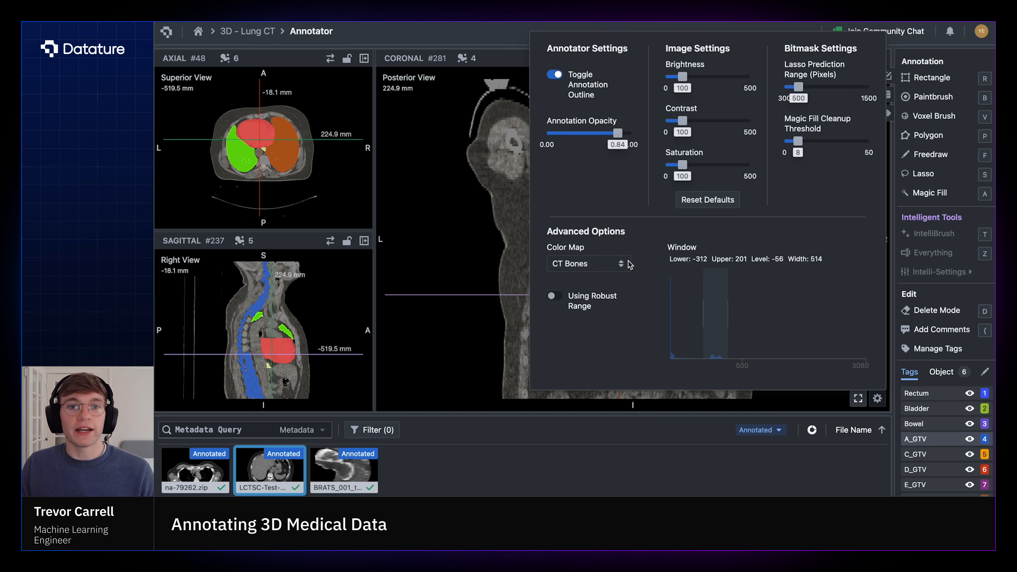
# Set the color map to Default and adjust the intensity window on the histogram.
pyautogui.click(622, 273)
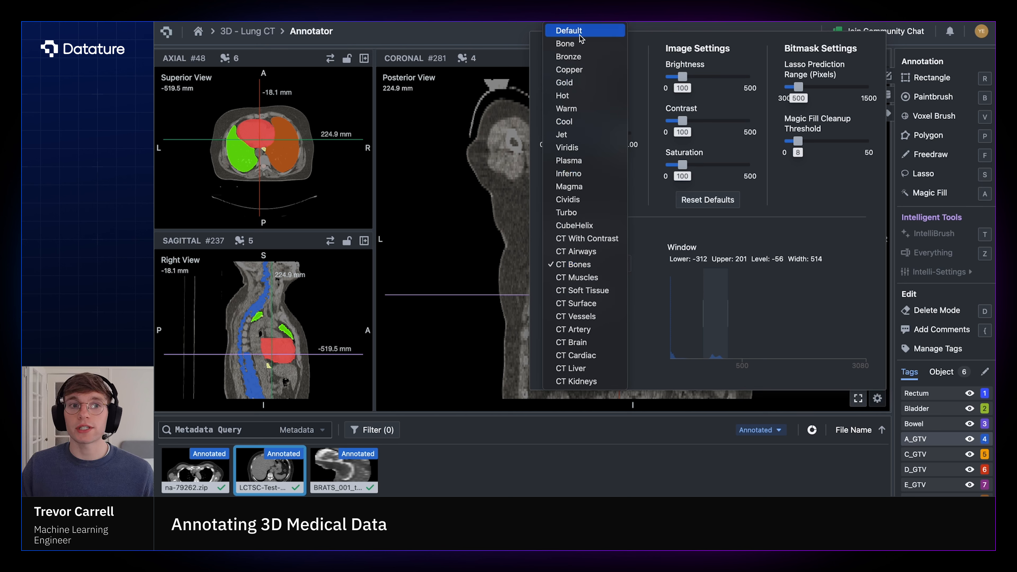
pyautogui.press('Escape')
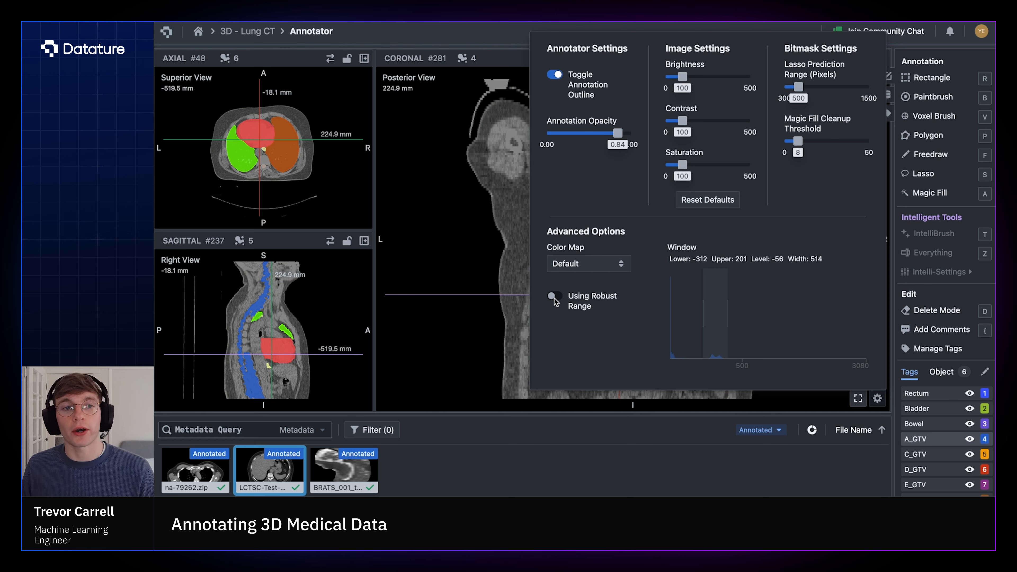
pyautogui.moveTo(687, 314); pyautogui.dragTo(709, 320)
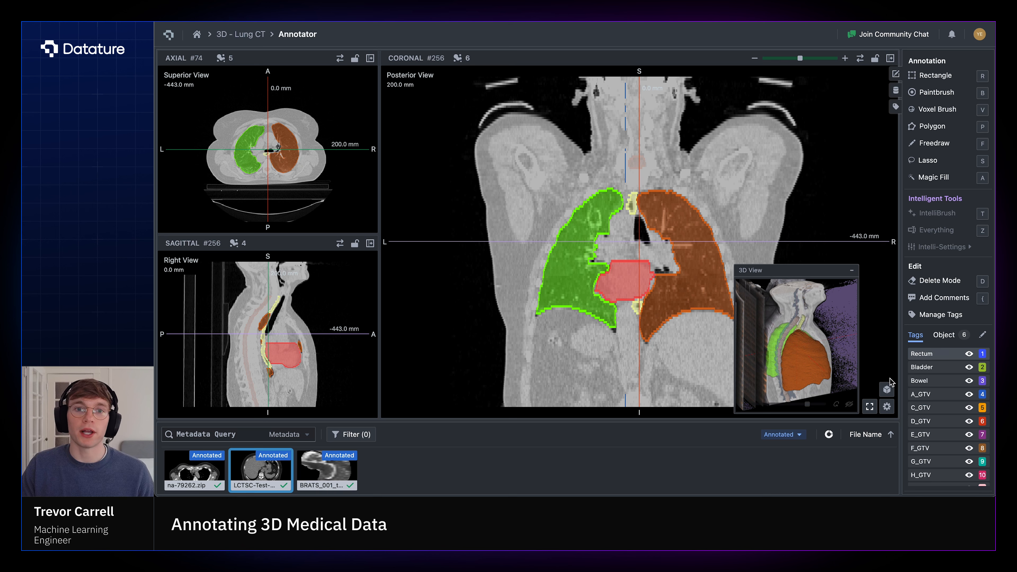
# Enlarge the 3D view window to cover most of the workspace and fit the whole volume in it.
pyautogui.click(887, 390)
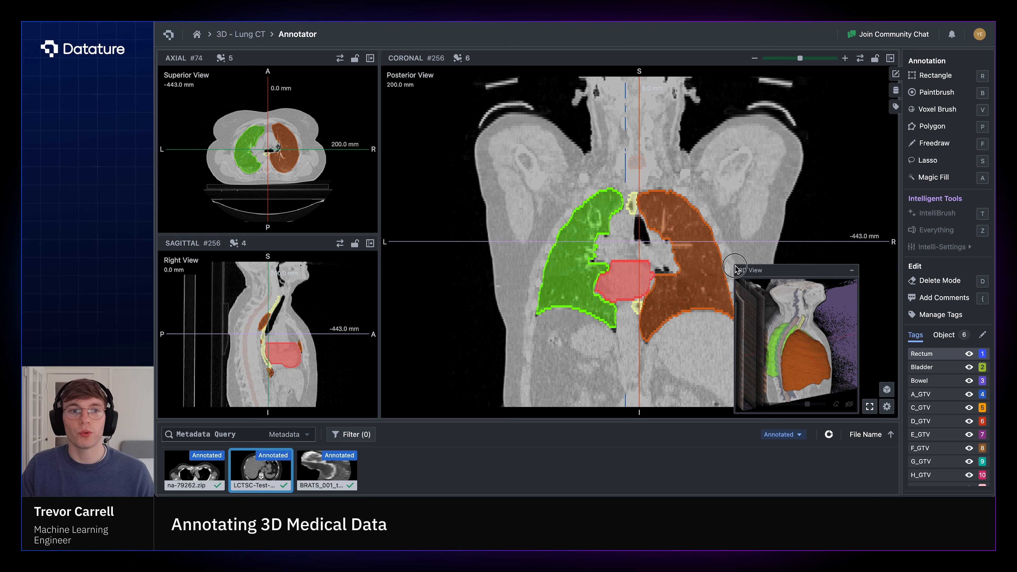
pyautogui.moveTo(784, 296); pyautogui.dragTo(737, 309)
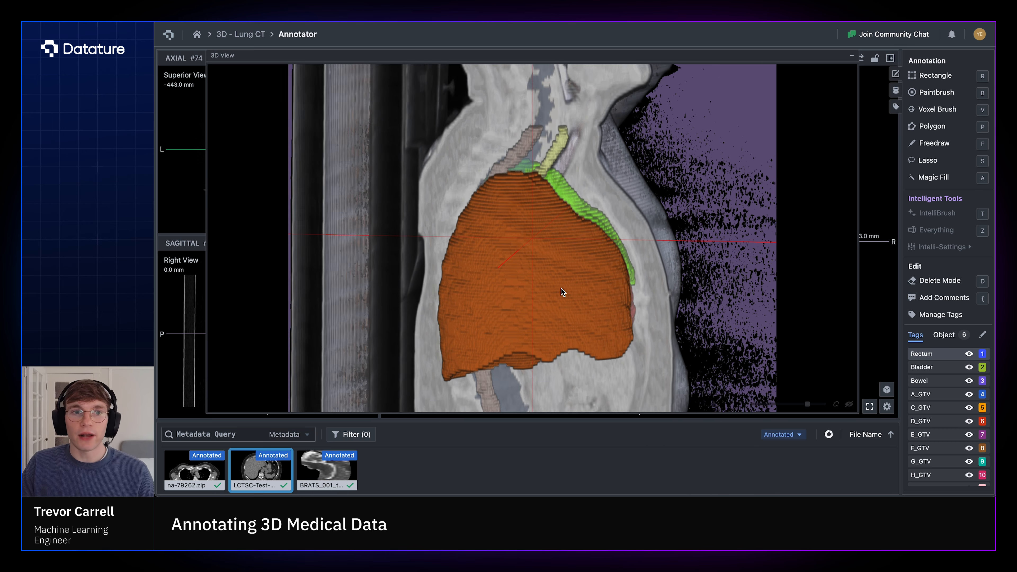
pyautogui.scroll(-3, 562, 291)
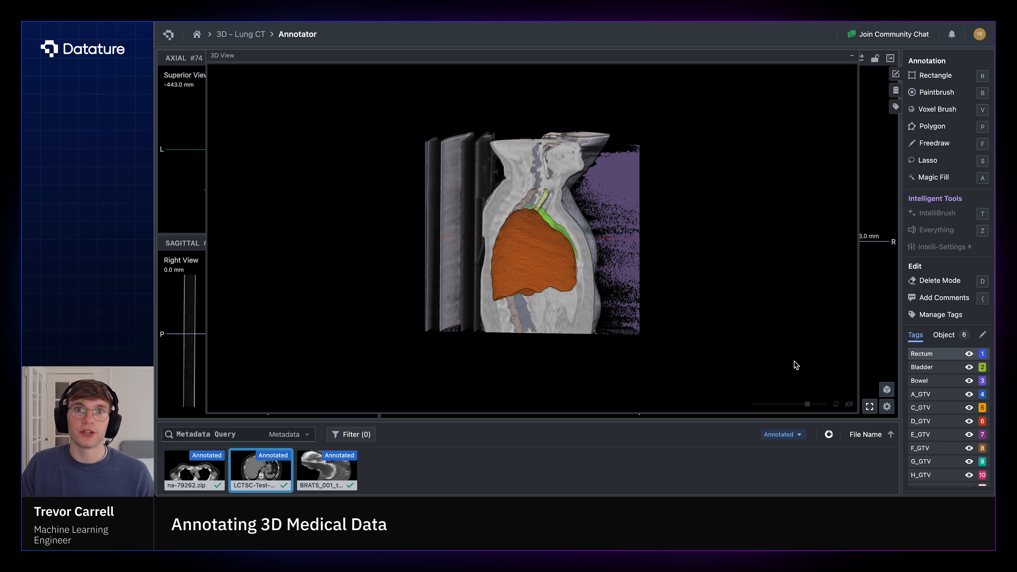
# Cycle through the 3D view's clip plane alignments and raise the volume rendering intensity to its maximum.
pyautogui.click(837, 405)
pyautogui.click(837, 405)
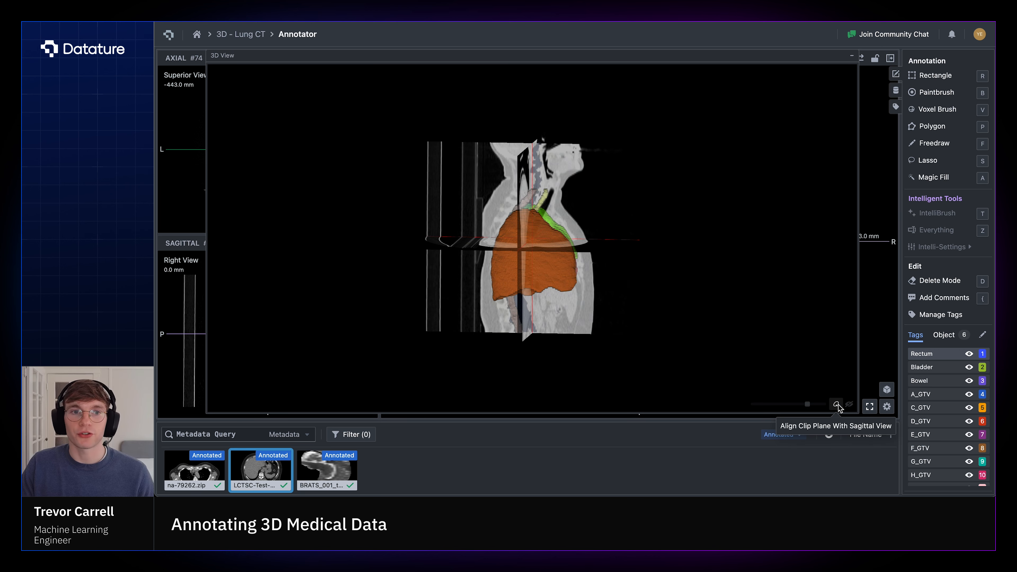
pyautogui.click(837, 405)
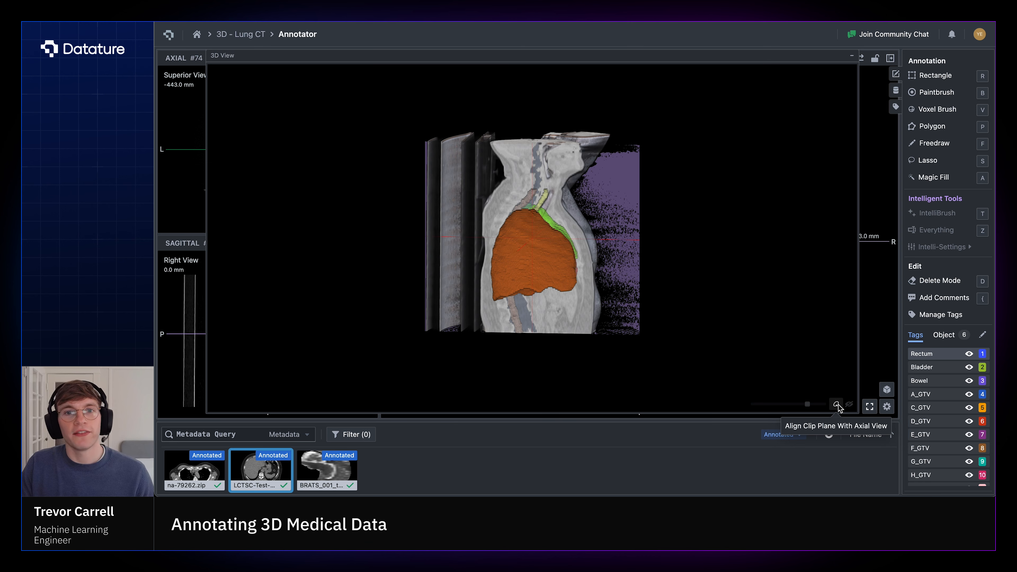
pyautogui.moveTo(806, 405); pyautogui.dragTo(827, 405)
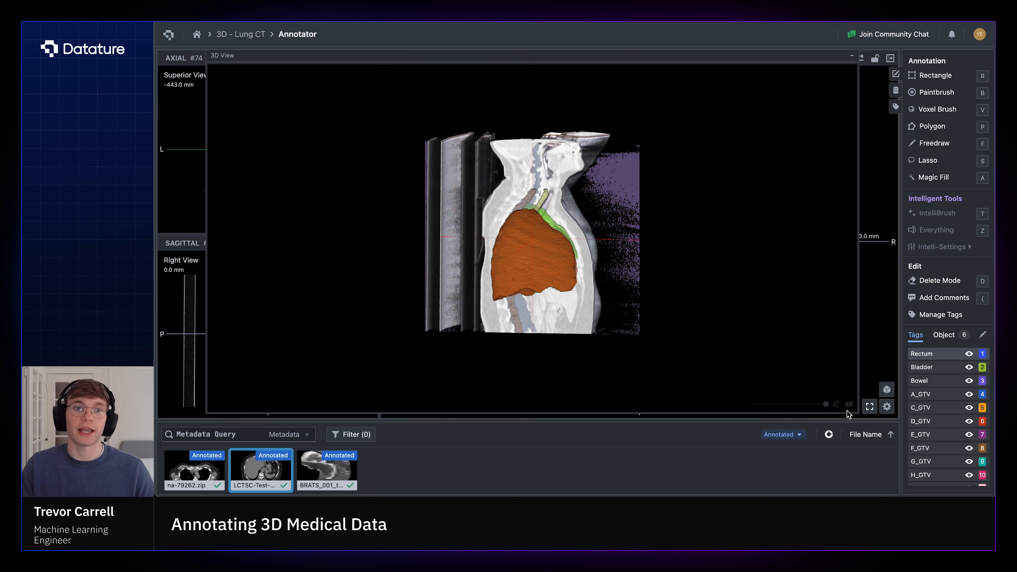
# Clip the 3D annotations at the clip plane, inspect the exposed heart and lung up close, and switch back to whole annotations.
pyautogui.click(839, 398)
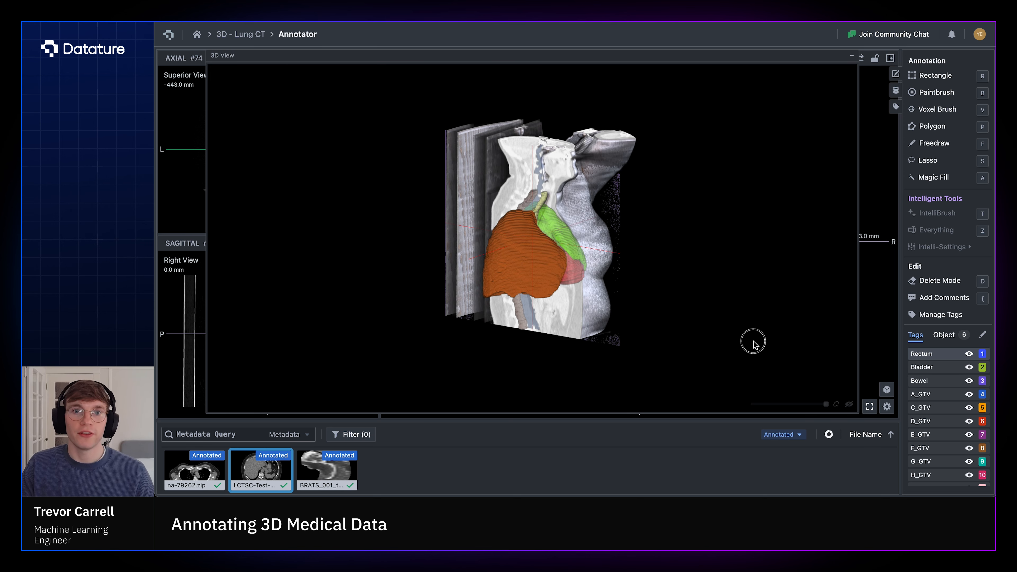
pyautogui.click(849, 404)
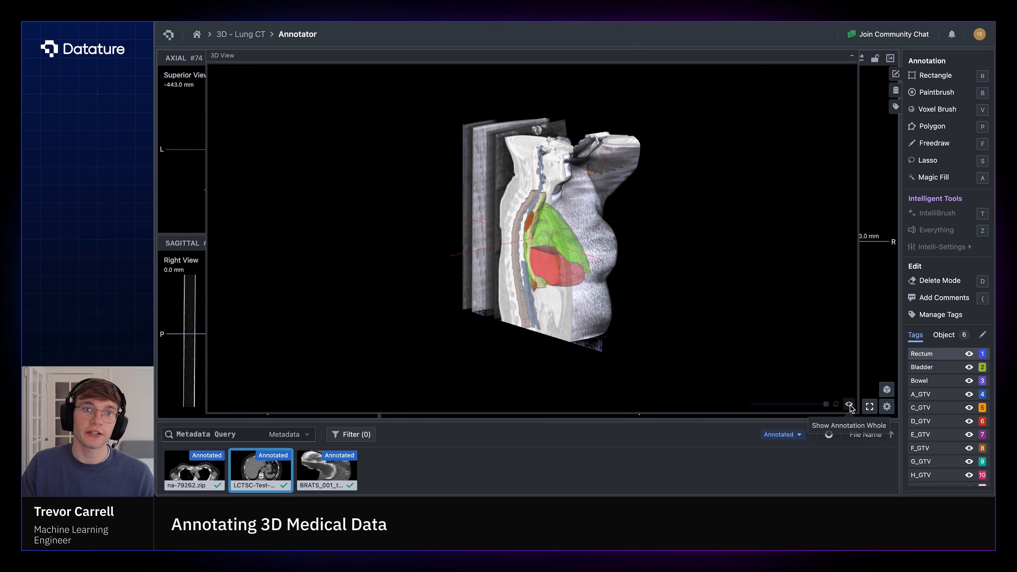
pyautogui.scroll(10, 535, 267)
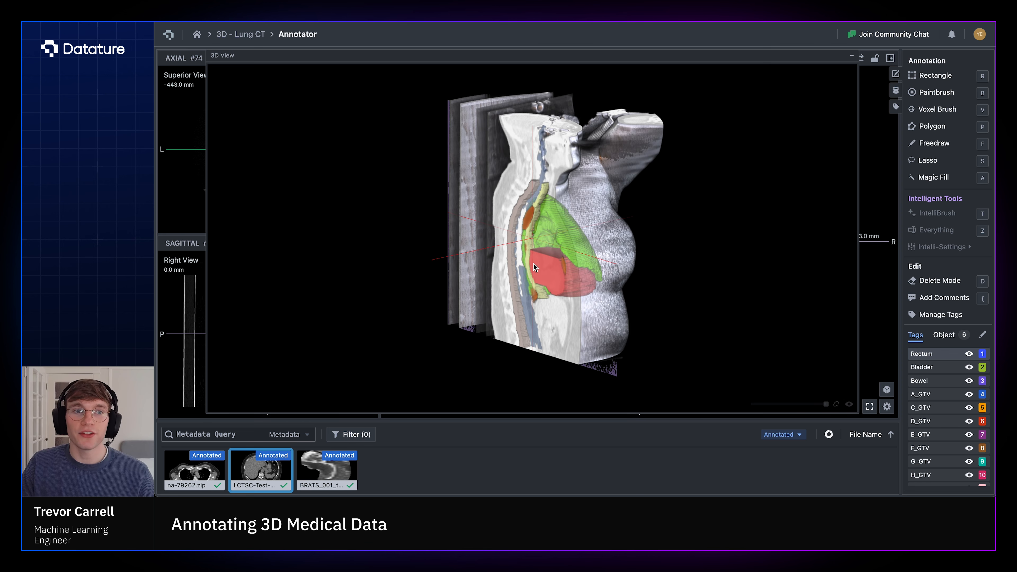
pyautogui.scroll(-5, 534, 267)
pyautogui.scroll(-1, 534, 267)
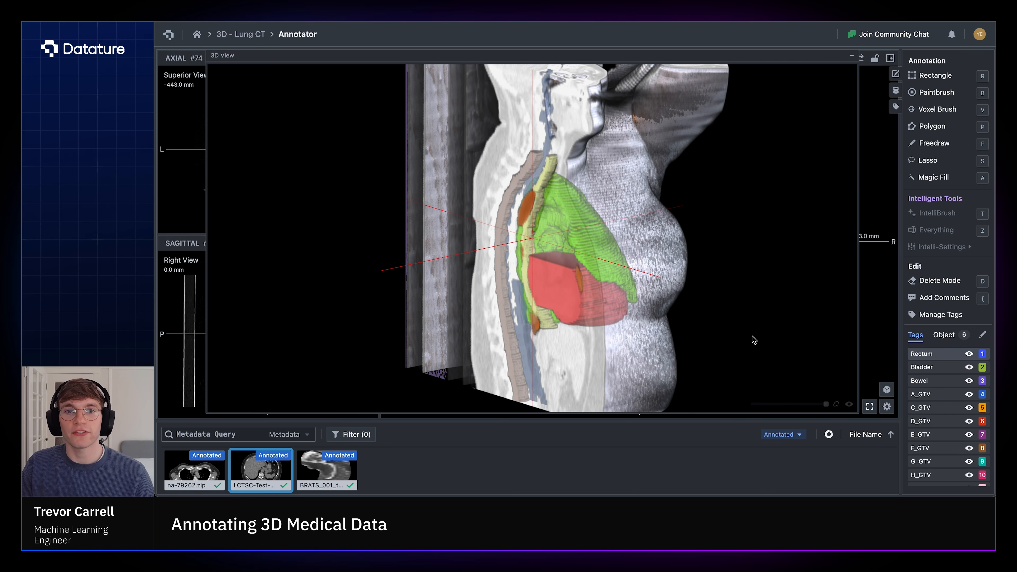
pyautogui.click(850, 404)
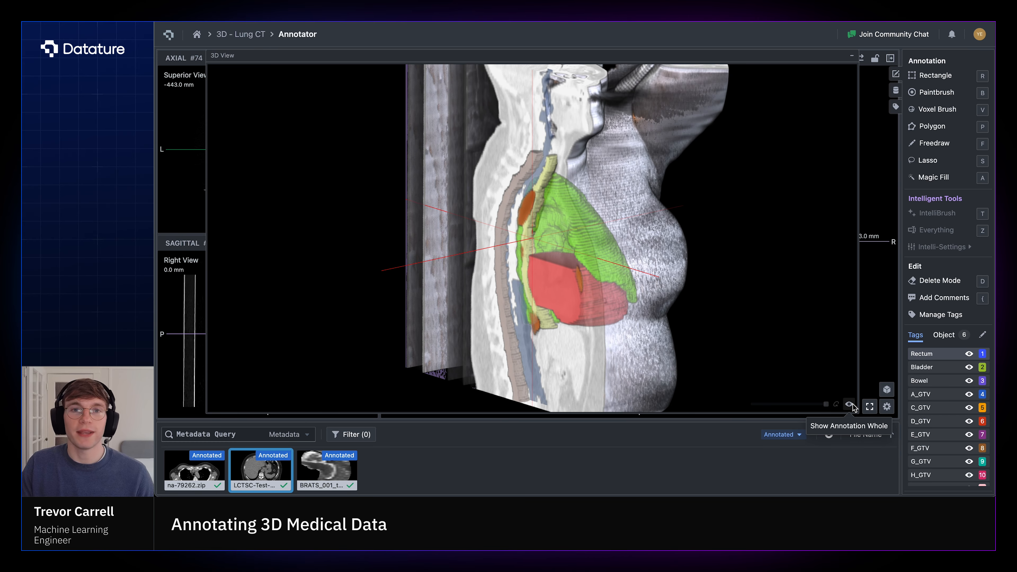